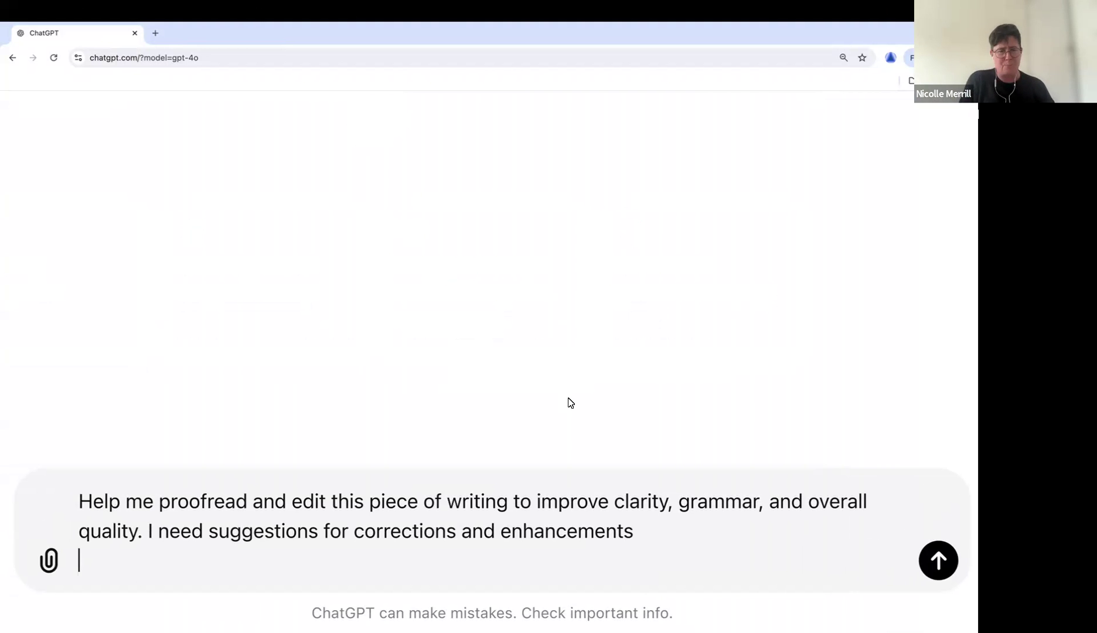
End the proofreading request with a period and paste the career-advice essay below it
left_click(661, 545)
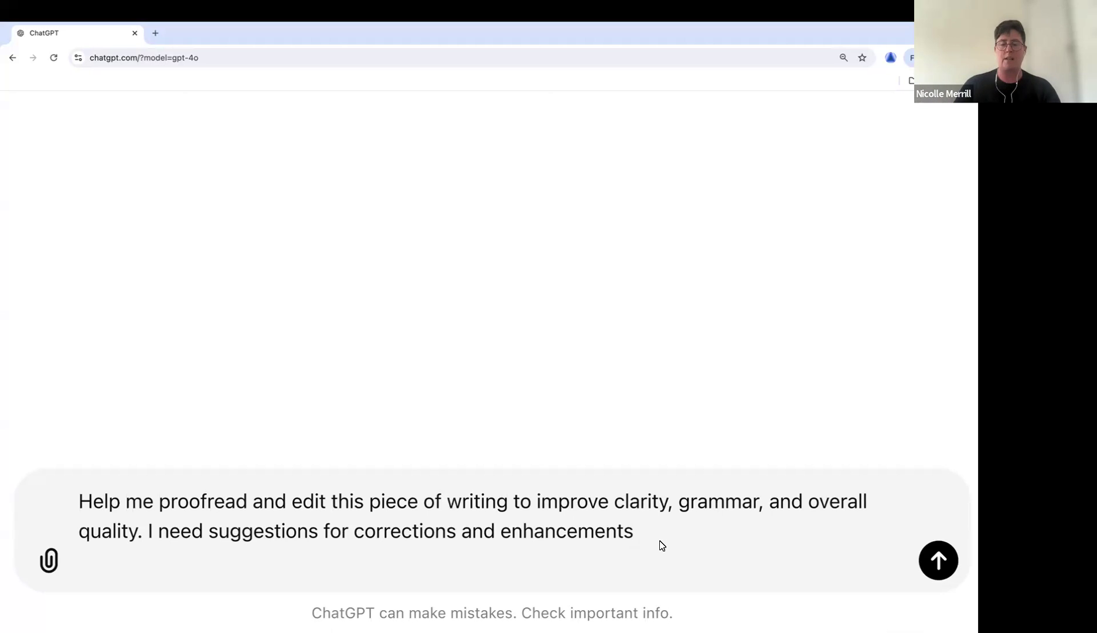
type(".")
key("shift+Return")
key("shift+Return")
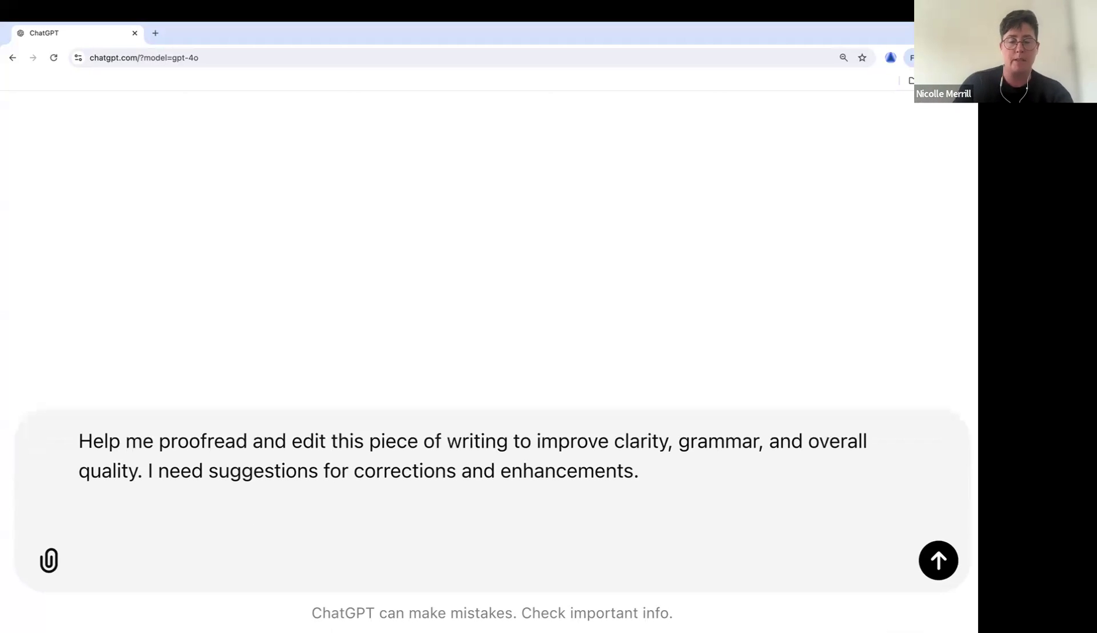
key("ctrl+v")
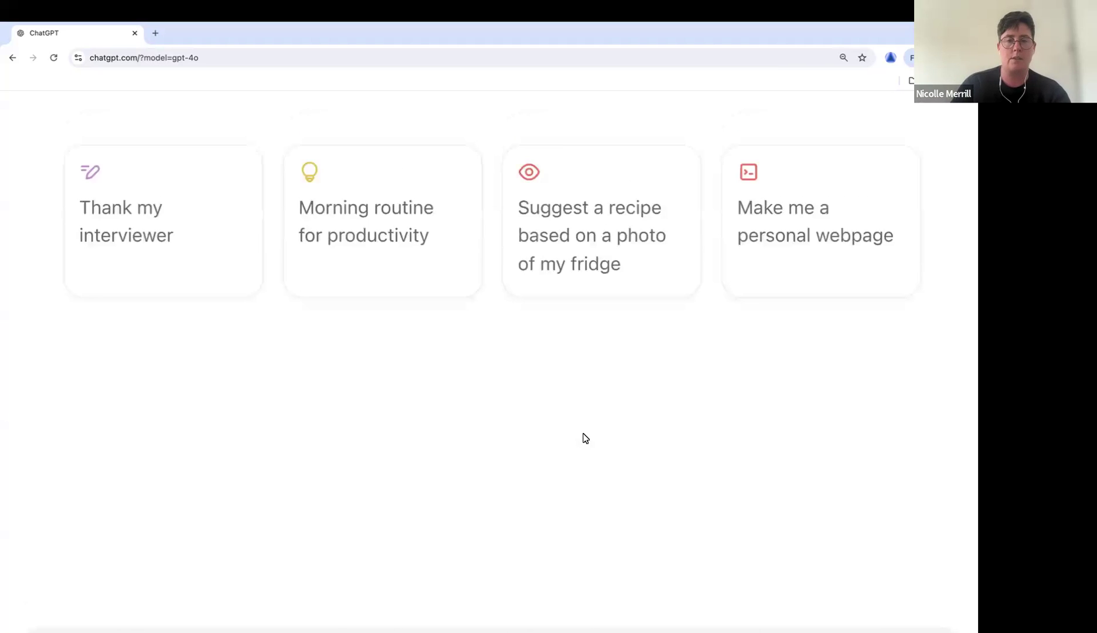
key("super+minus")
key("super+minus")
key("super+minus")
key("super+minus")
key("super+minus")
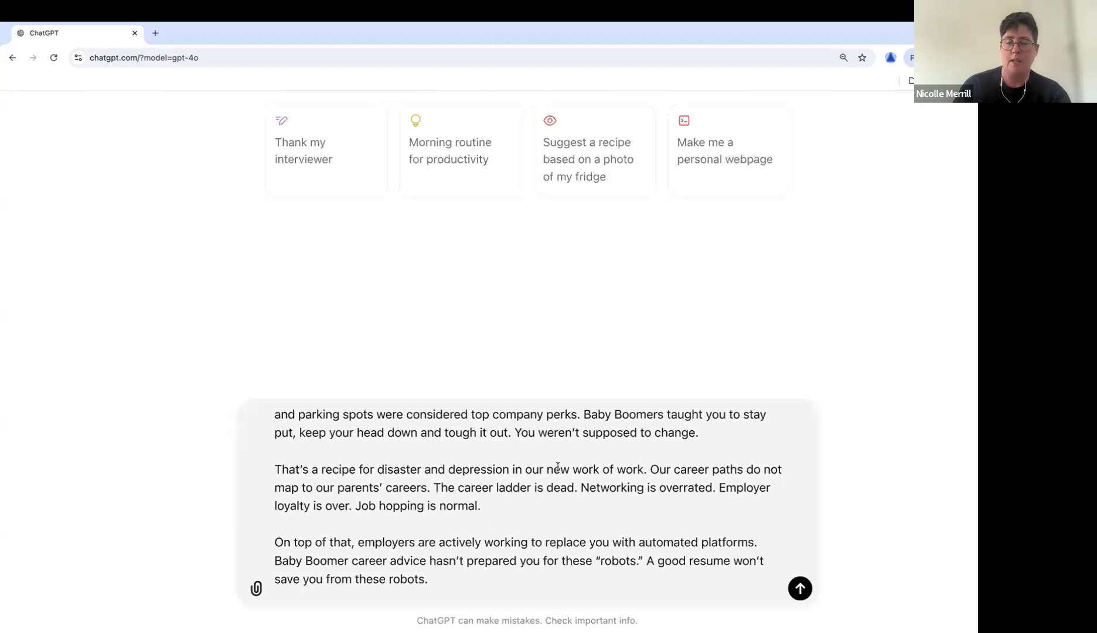
Add a 'This my content:' label line between the request and the pasted essay
key("Up")
key("Up")
key("Up")
key("Up")
key("Up")
key("Up")
key("Up")
key("Up")
key("Up")
key("Up")
key("Up")
key("Up")
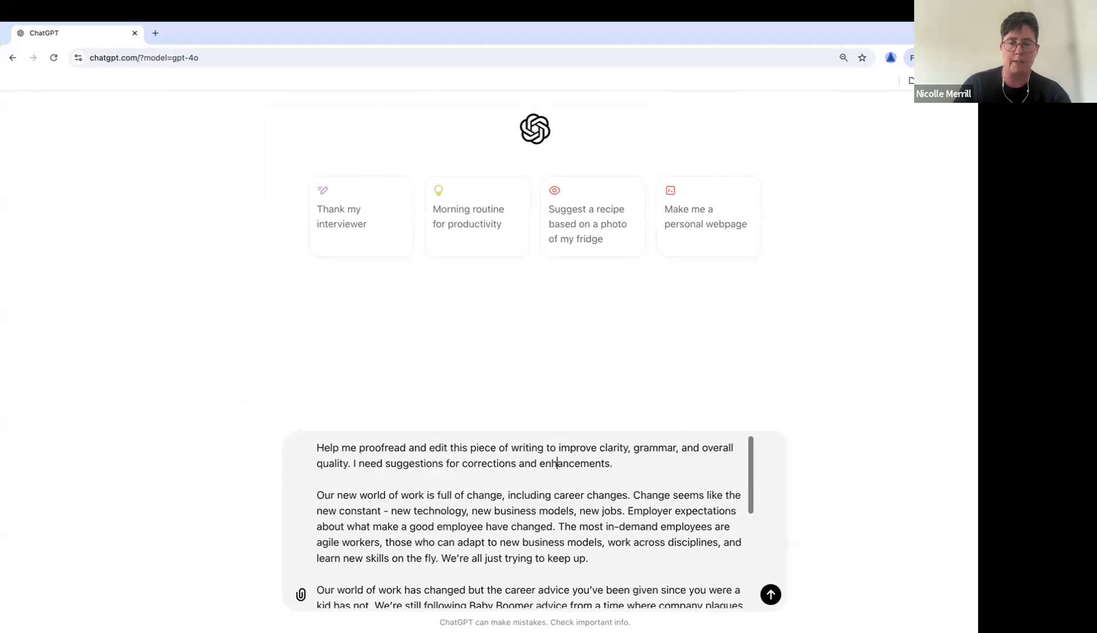
key("Down")
key("Down")
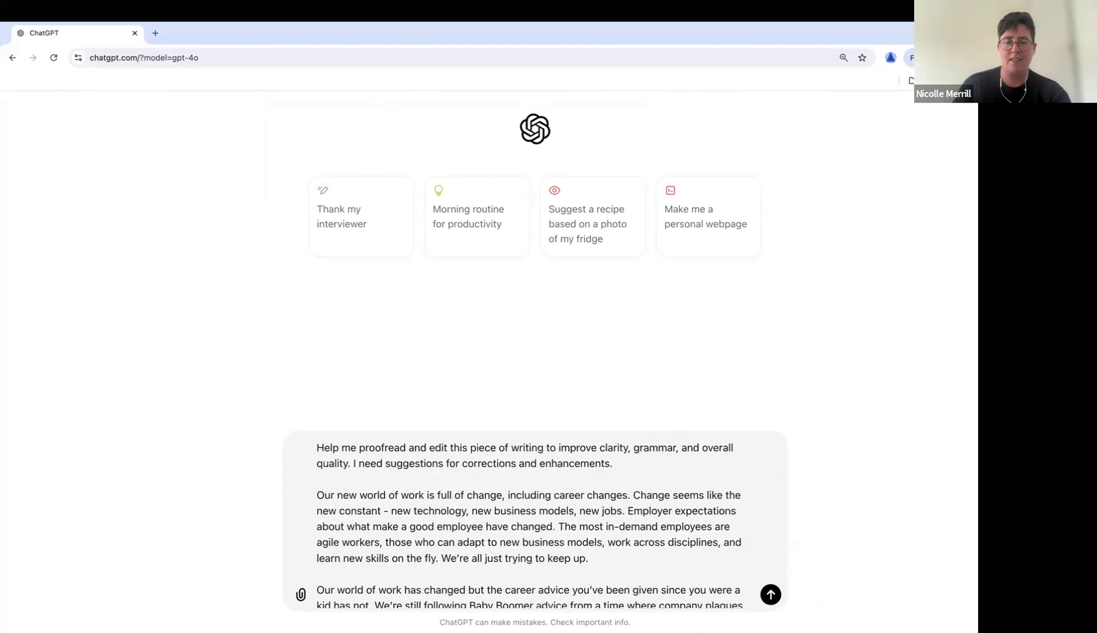
key("Return")
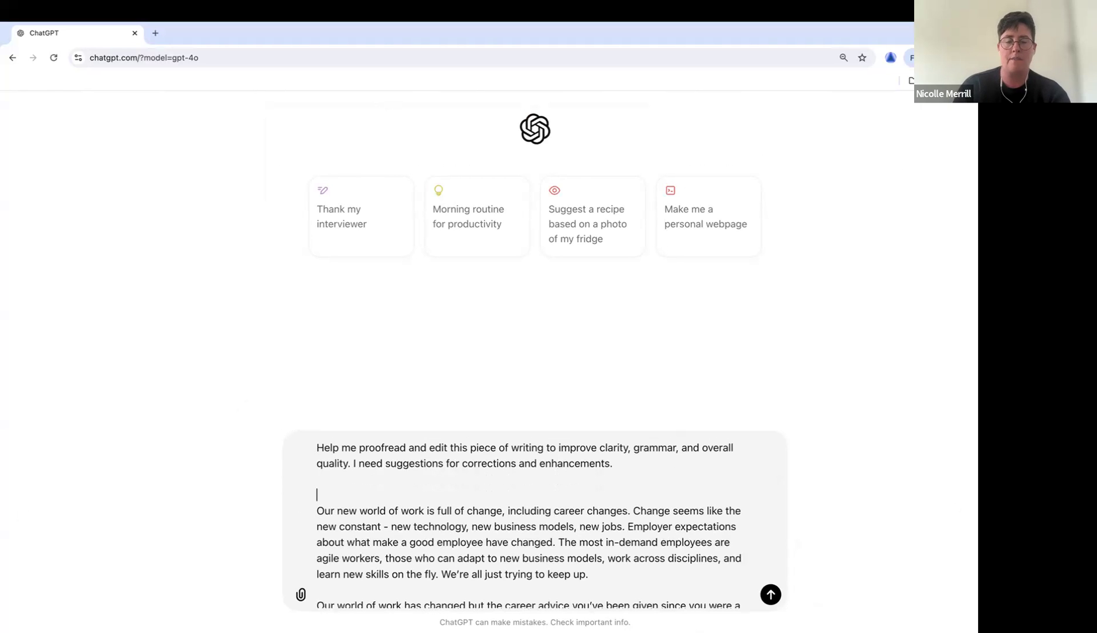
type("This m")
key("BackSpace")
key("BackSpace")
key("BackSpace")
key("BackSpace")
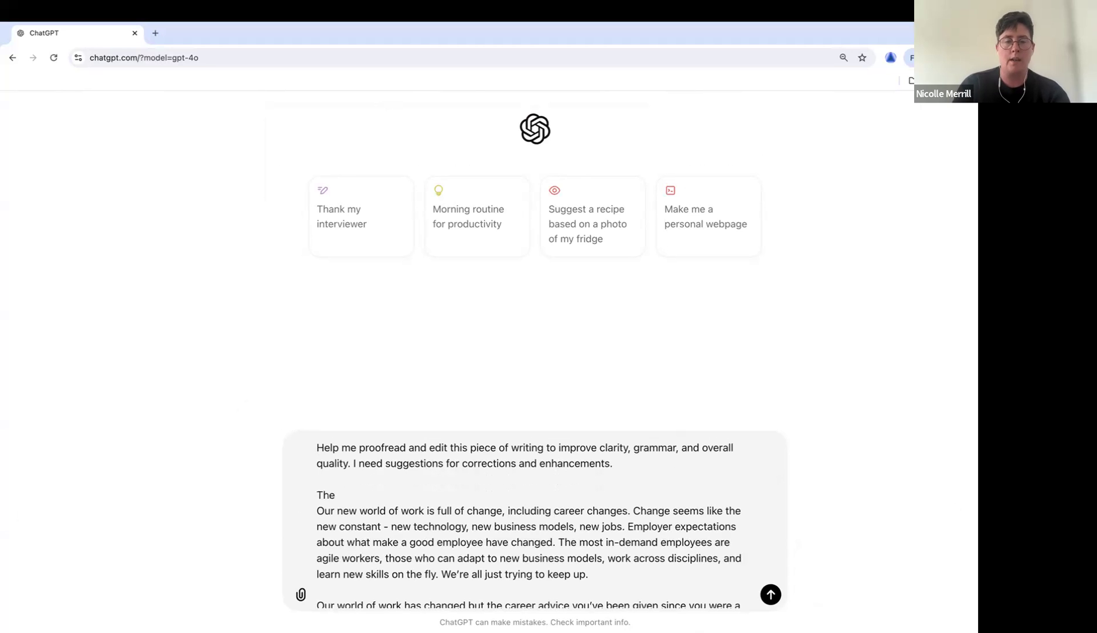
type("is")
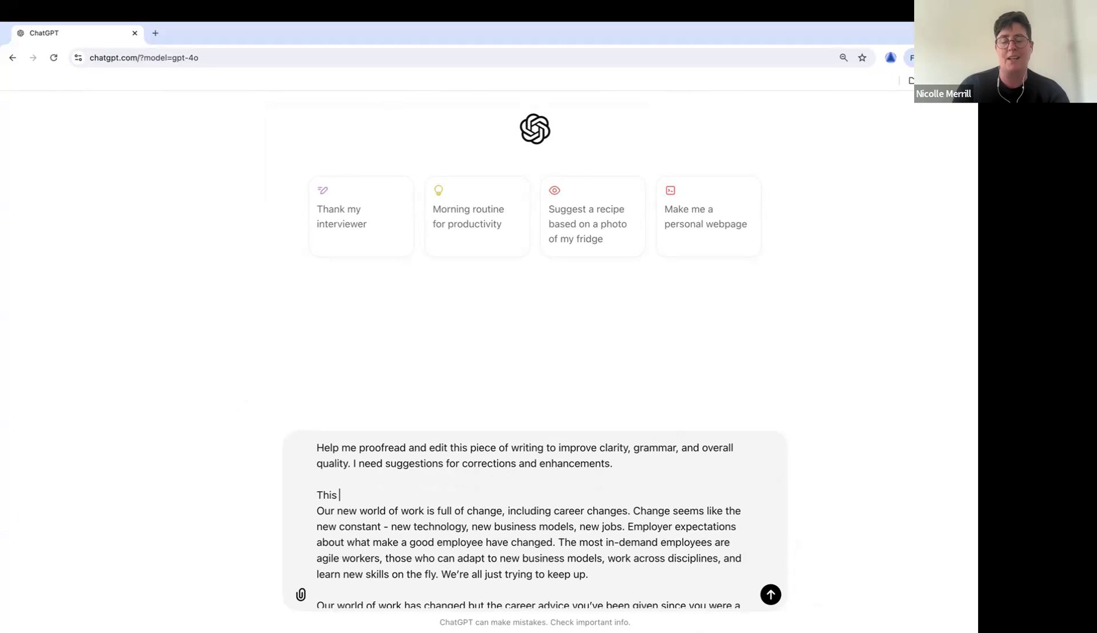
type(" my")
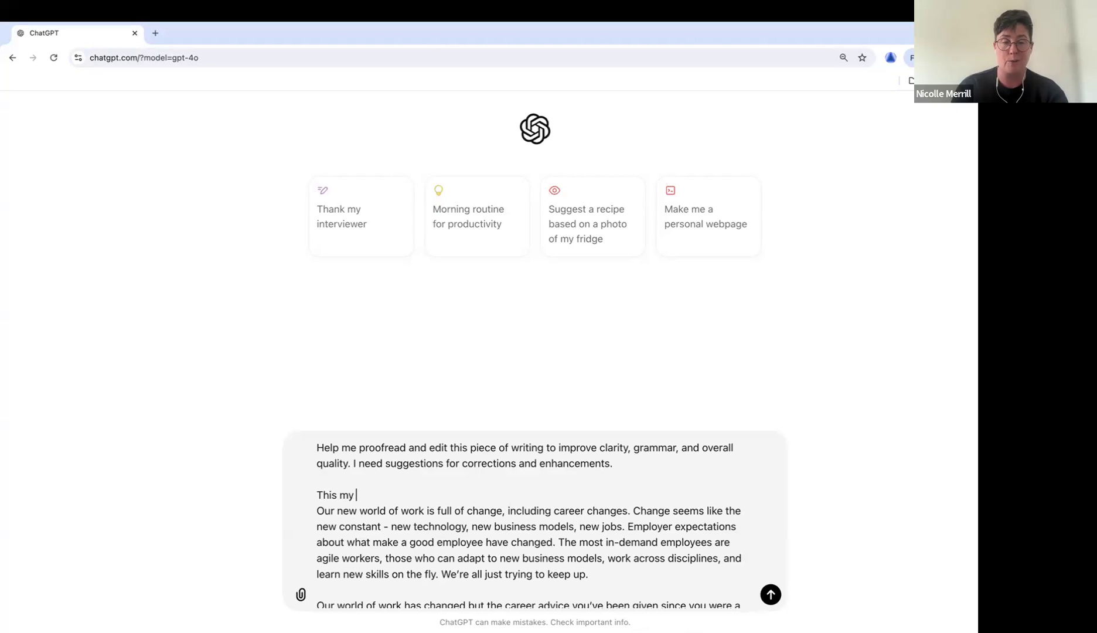
type("content:")
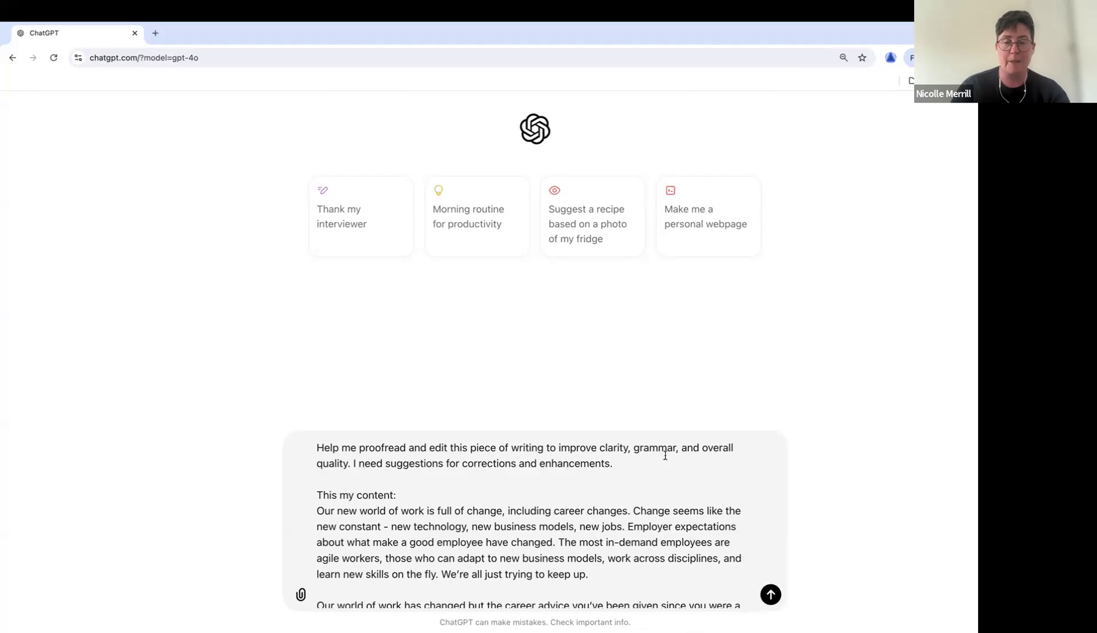
left_click(637, 468)
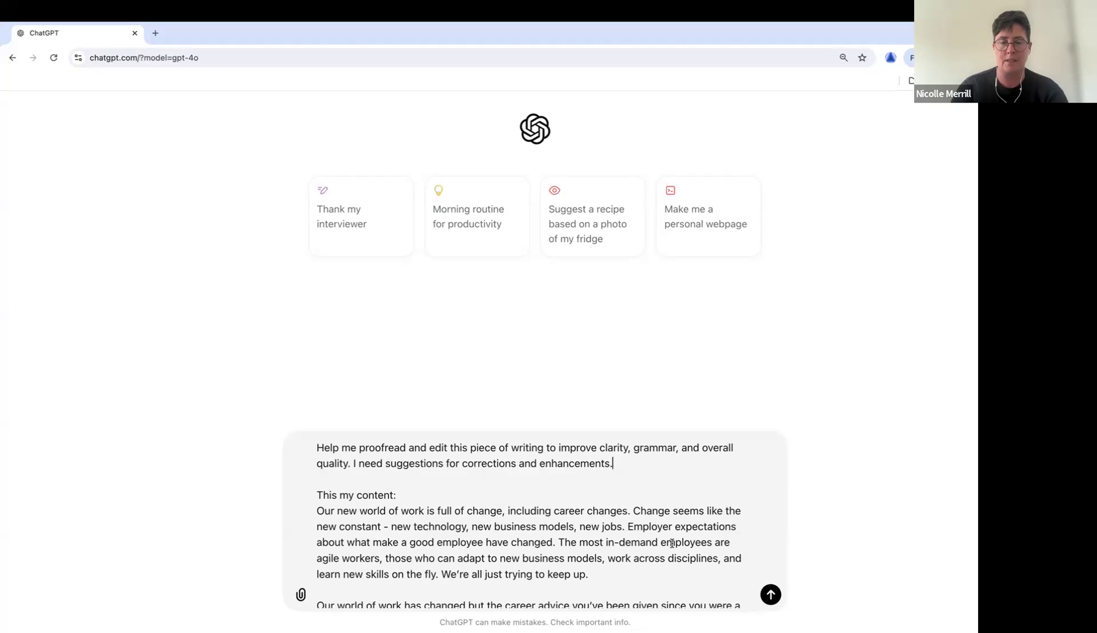
Send the proofreading request with the essay and read through the revised version
left_click(771, 594)
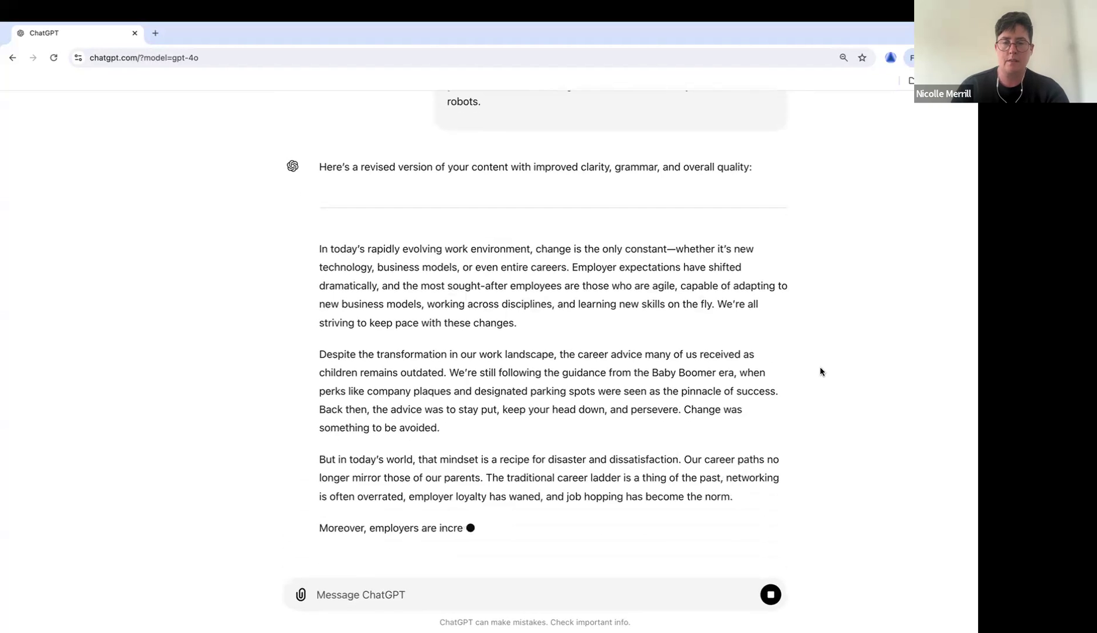
scroll(820, 370, "up", 6)
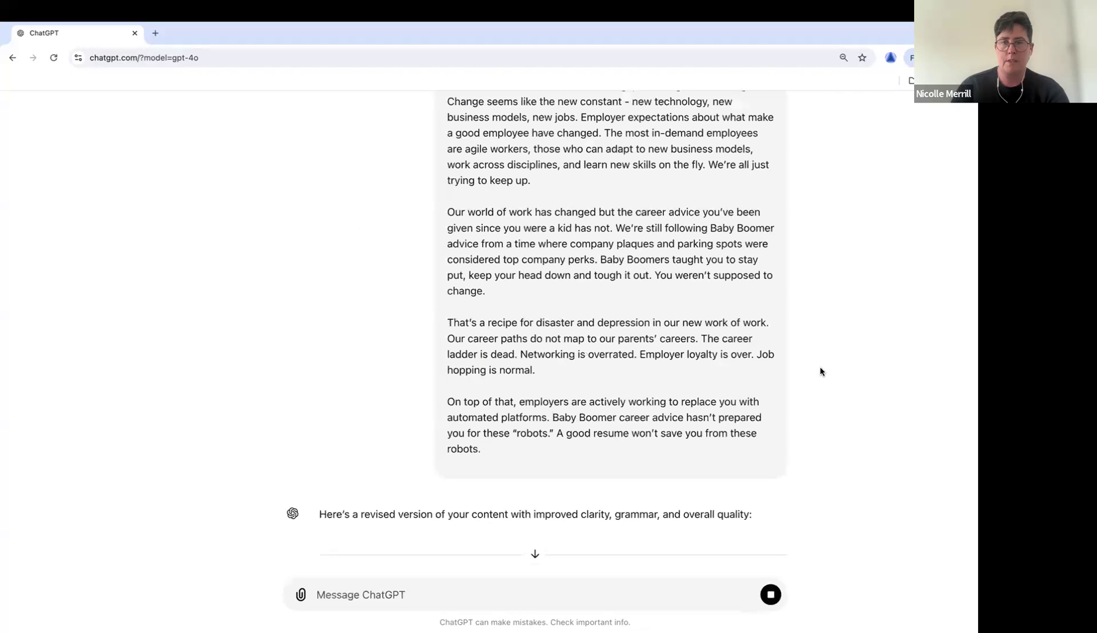
scroll(820, 371, "down", 8)
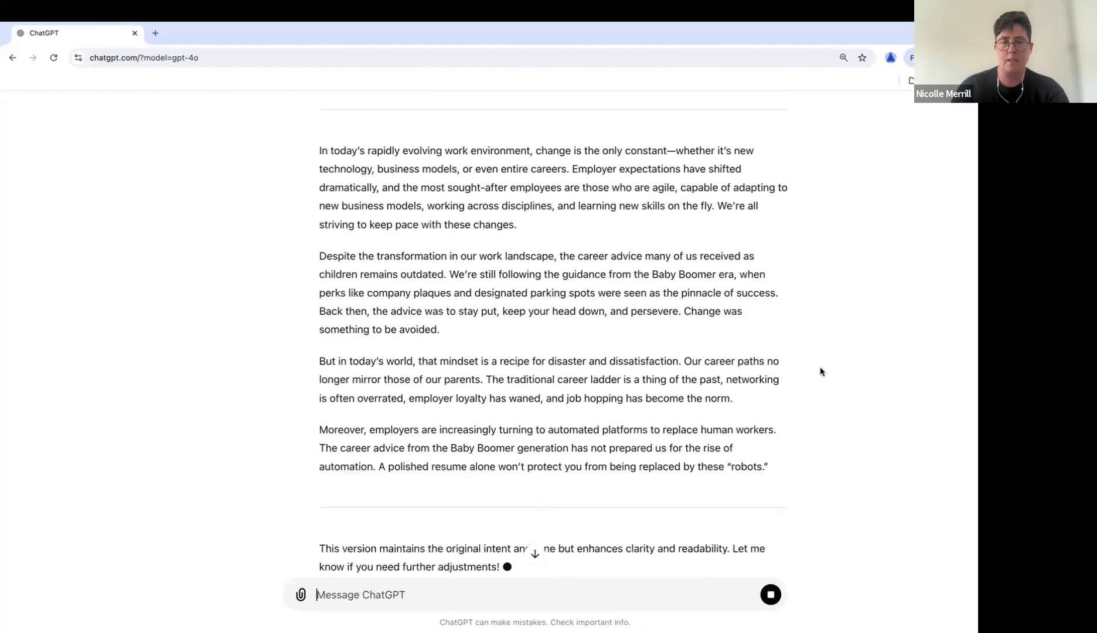
scroll(820, 372, "down", 1)
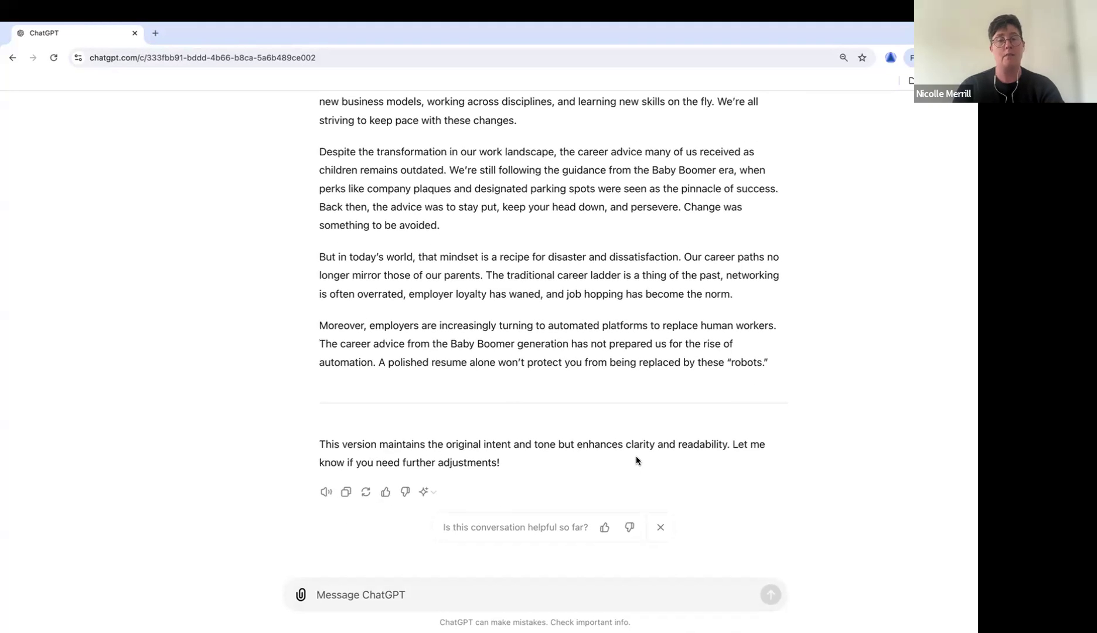
Replace the drafted question with 'What changed?' and send it
type("what ")
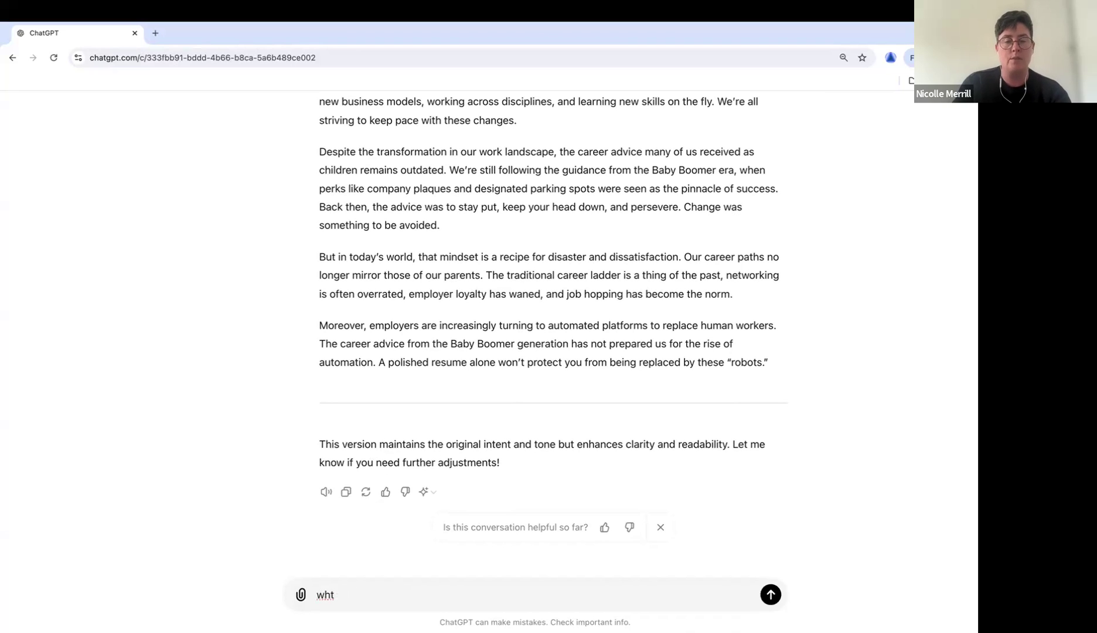
type("did you do to ")
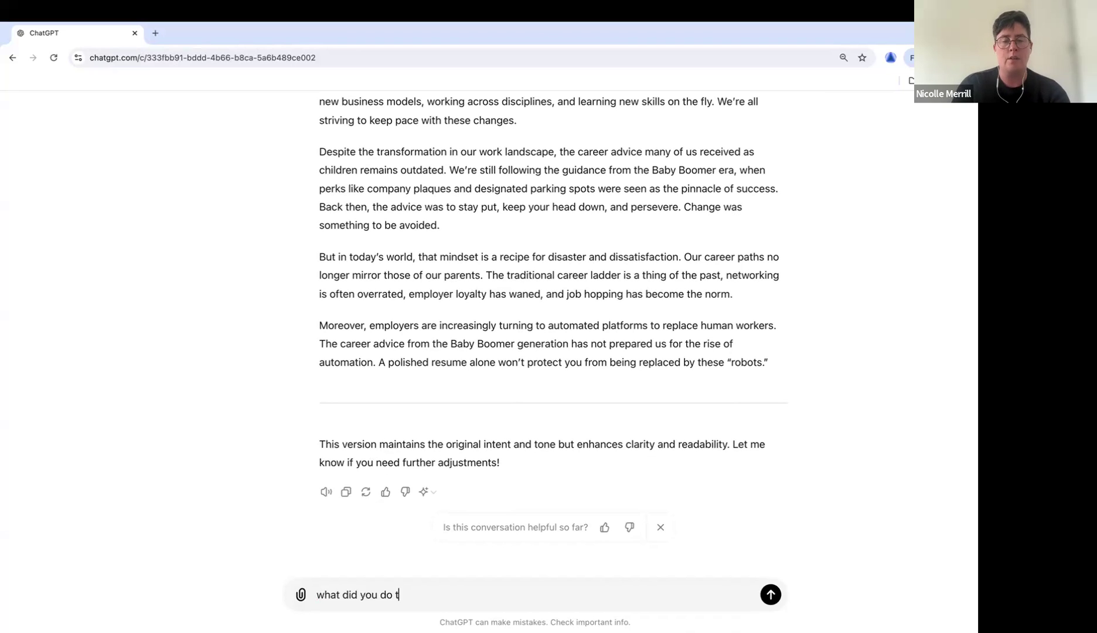
type("change it")
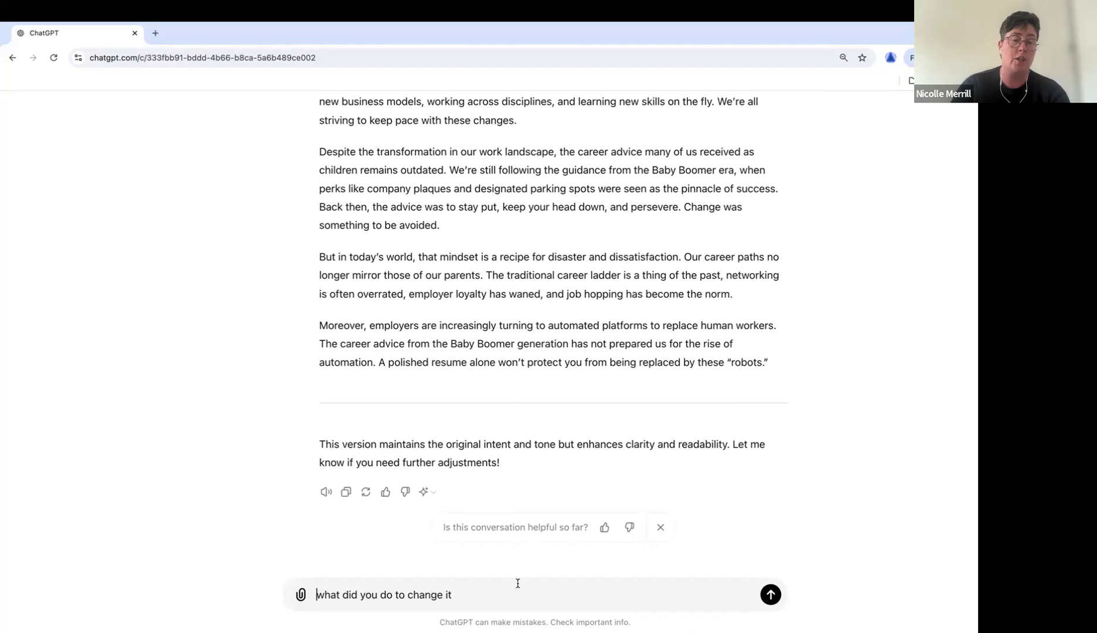
key("ctrl+a")
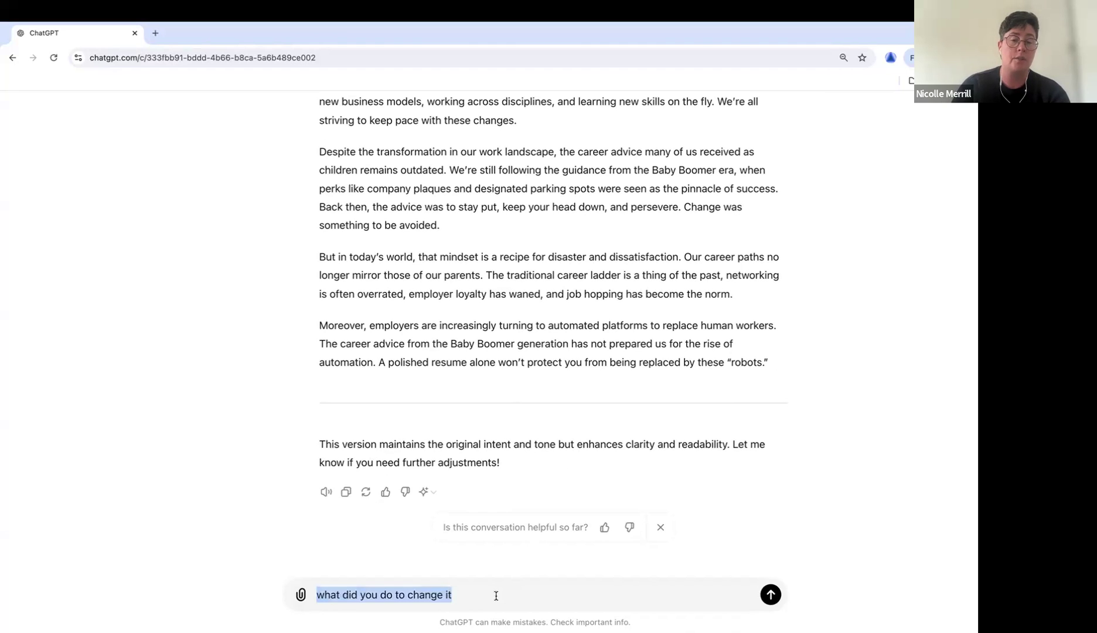
type("What changed?")
key("Return")
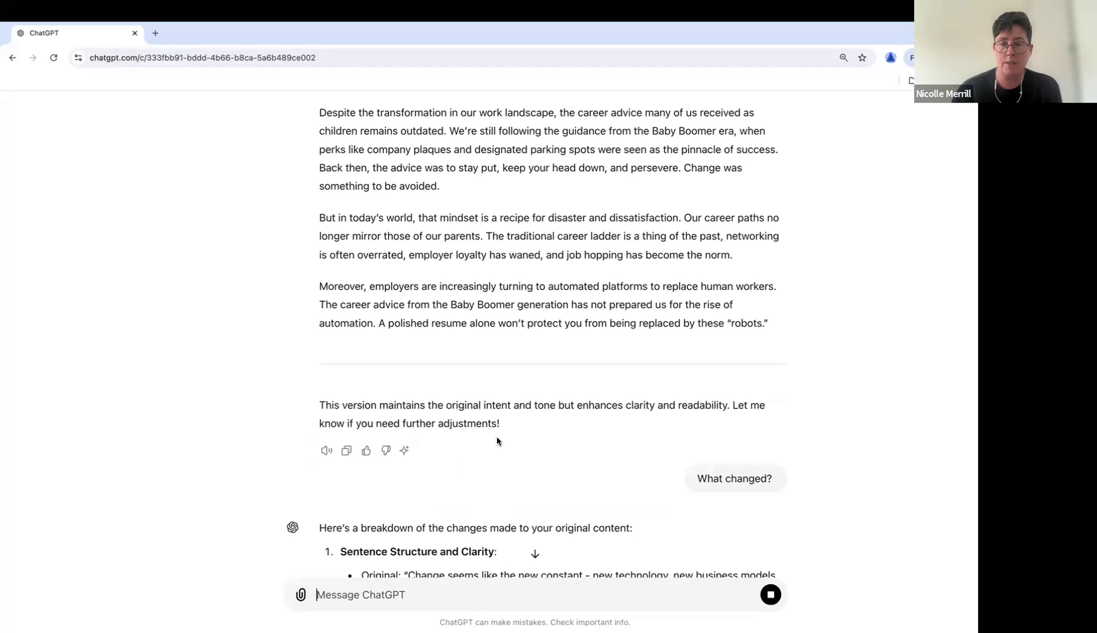
Read the full breakdown and highlight the 'Logical Flow and Emphasis' heading and its change explanation
scroll(496, 436, "down", 2)
scroll(497, 436, "down", 2)
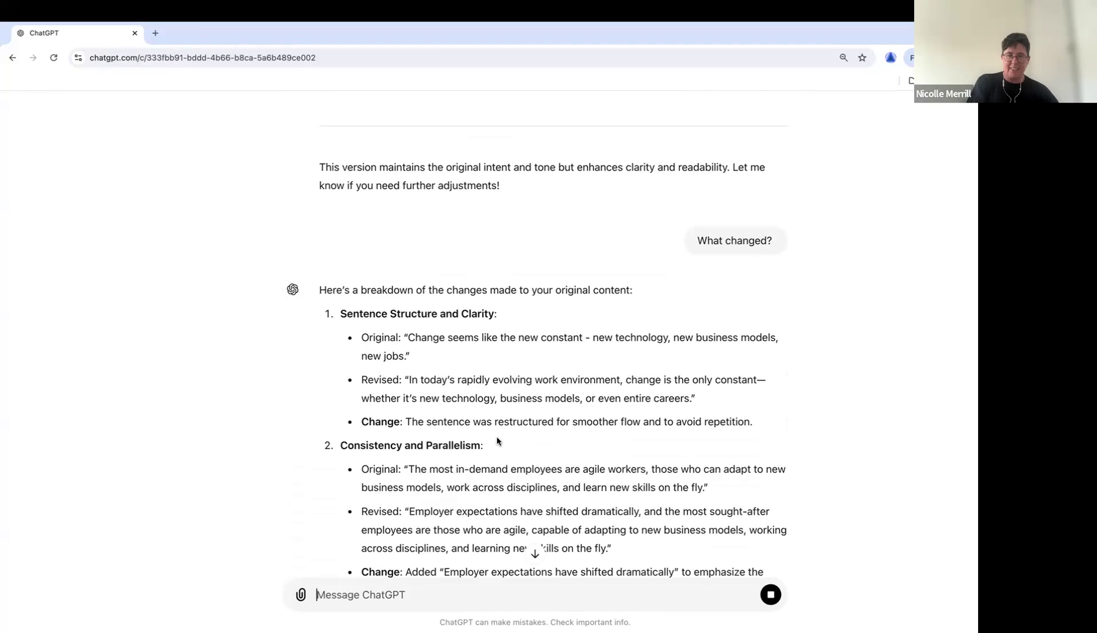
scroll(497, 440, "down", 3)
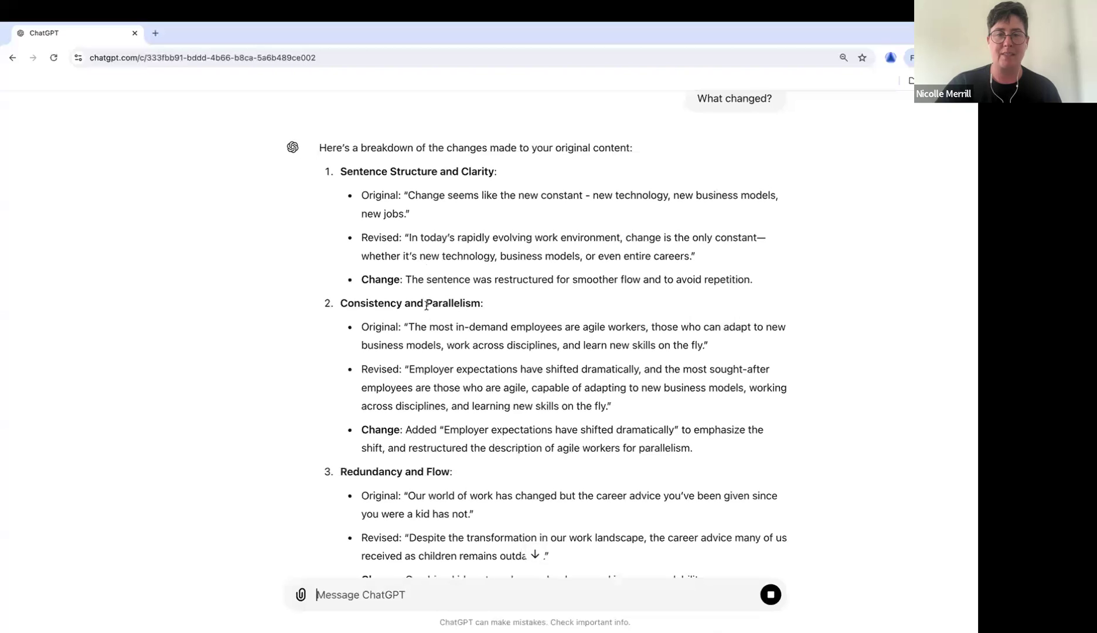
scroll(414, 464, "down", 2)
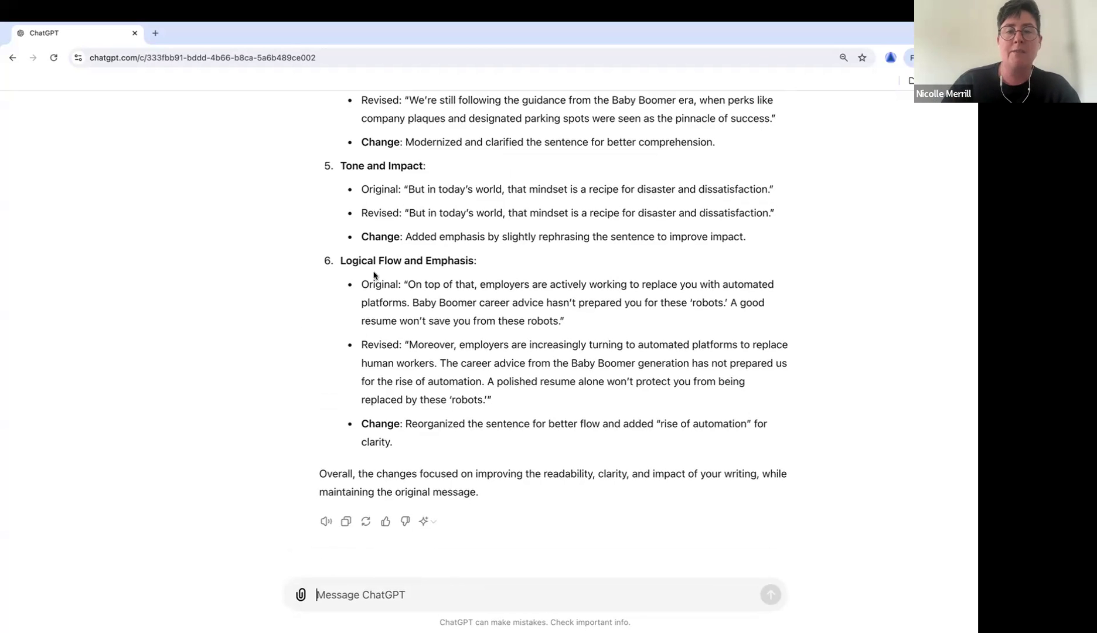
left_click_drag(345, 260, 483, 255)
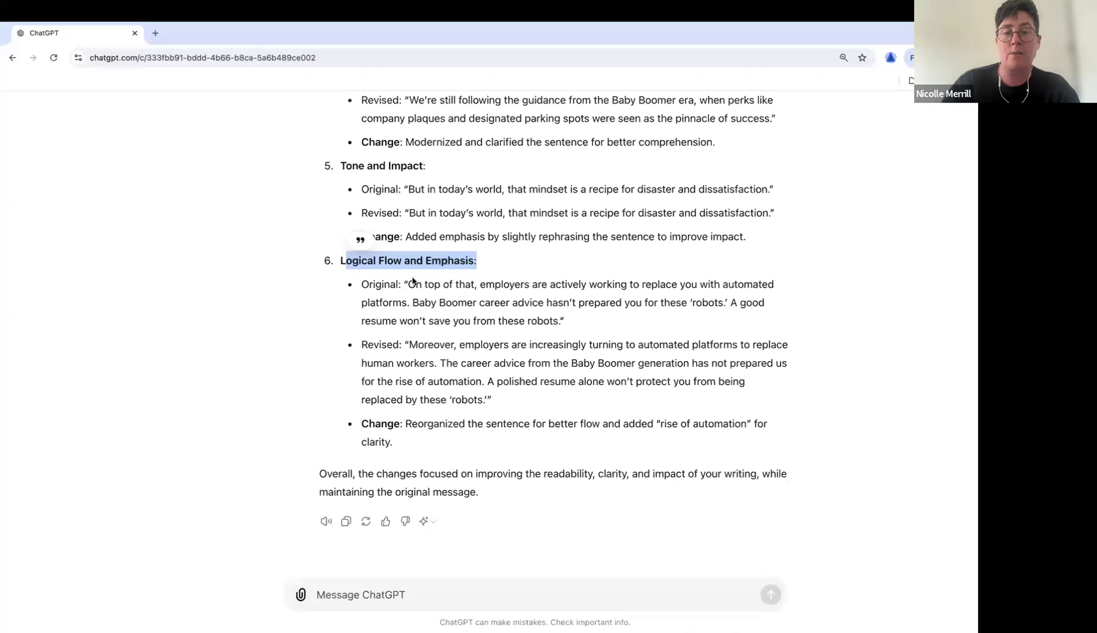
left_click_drag(405, 423, 454, 446)
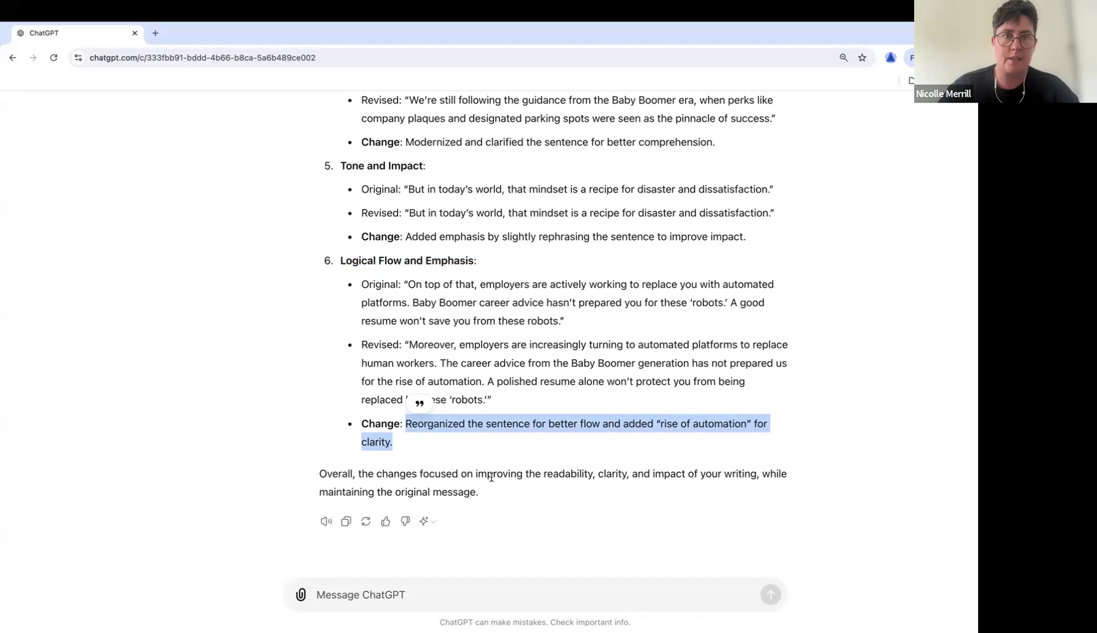
Send the request 'write it for an 8th grade level'
left_click(350, 589)
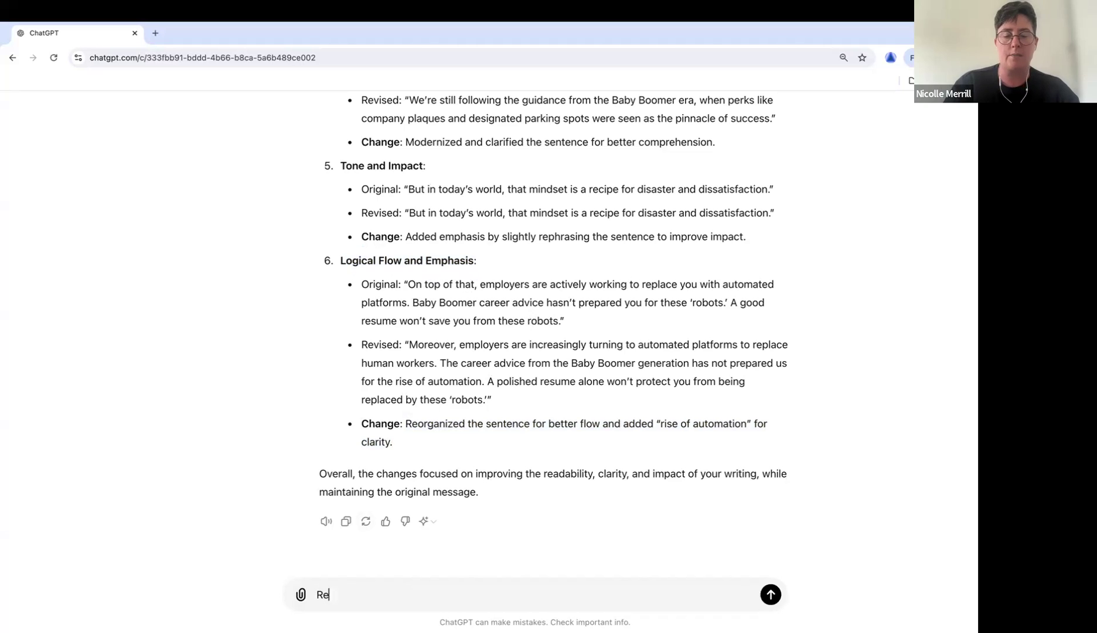
type("write it for an")
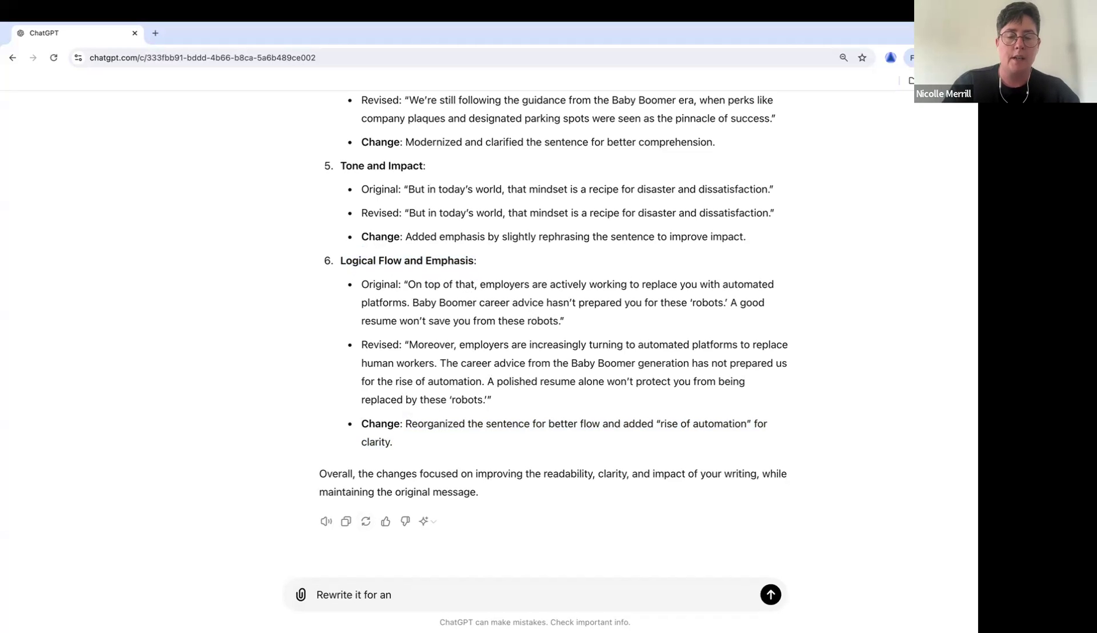
type(" 8th grade level")
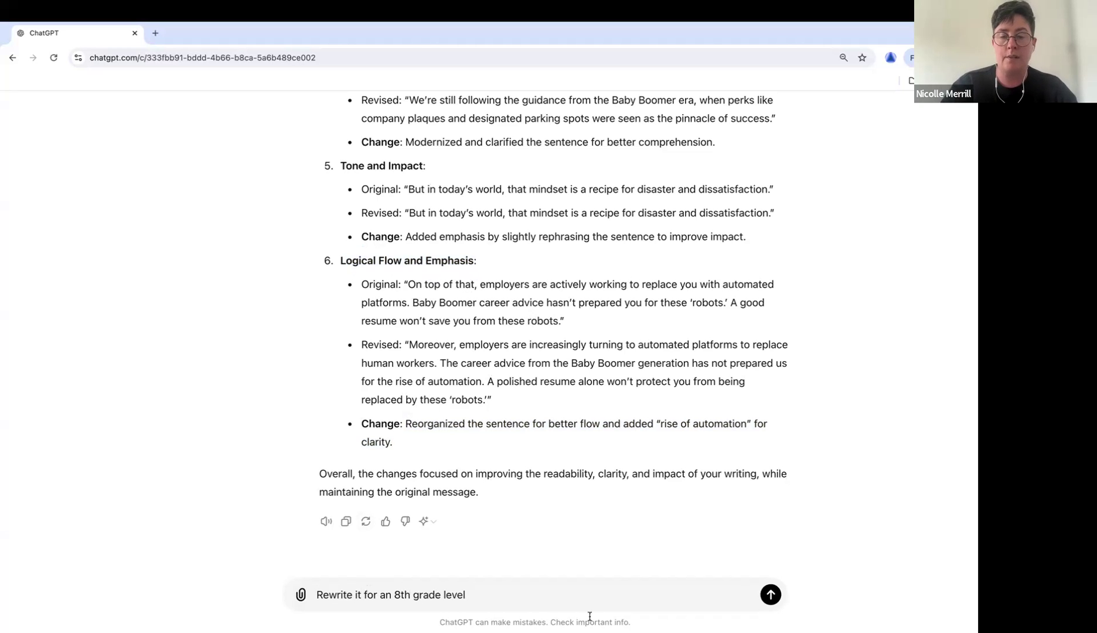
left_click(770, 595)
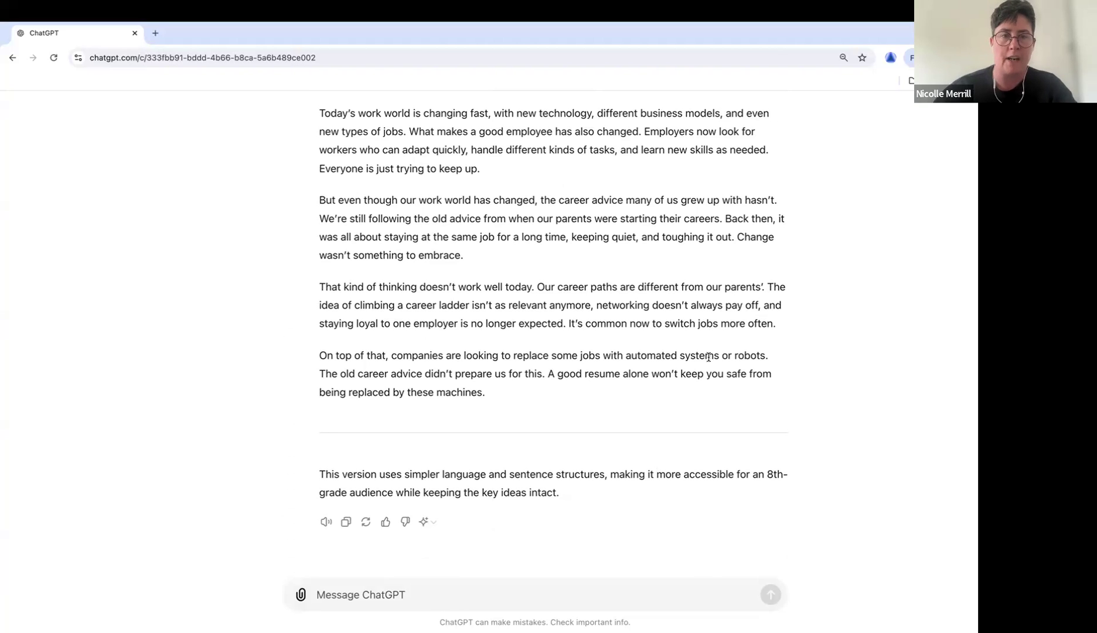
scroll(708, 357, "up", 5)
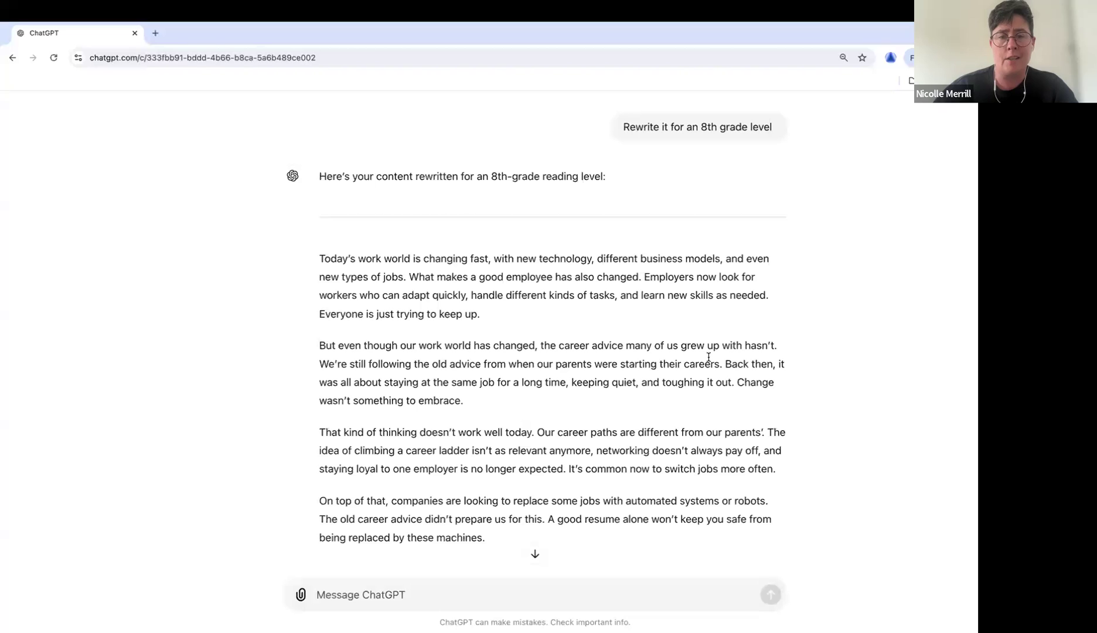
scroll(708, 356, "down", 1)
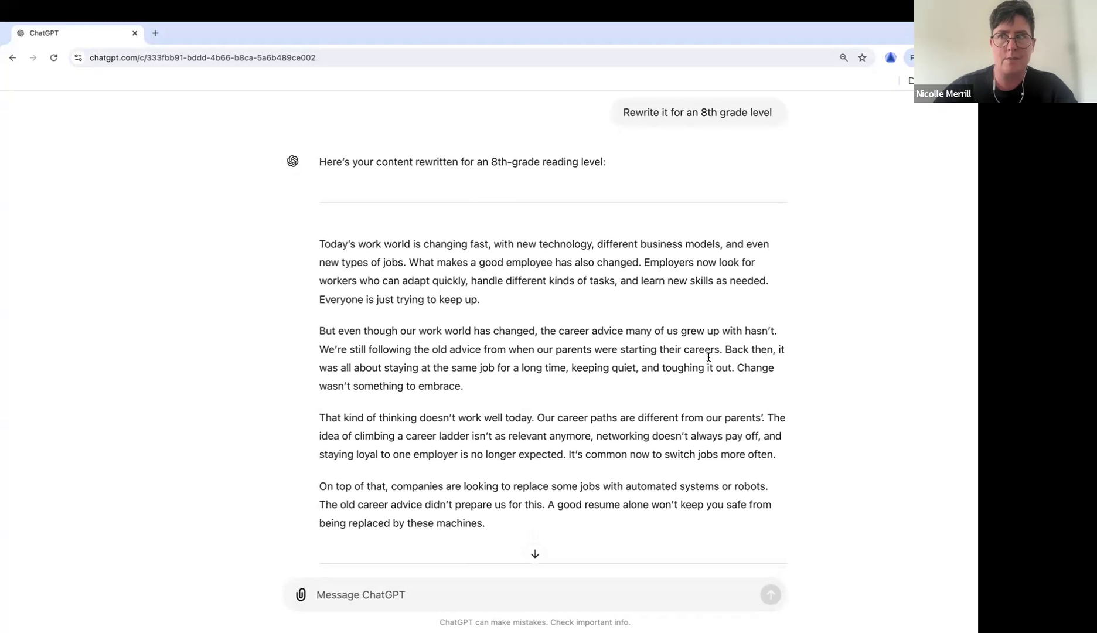
scroll(708, 356, "down", 2)
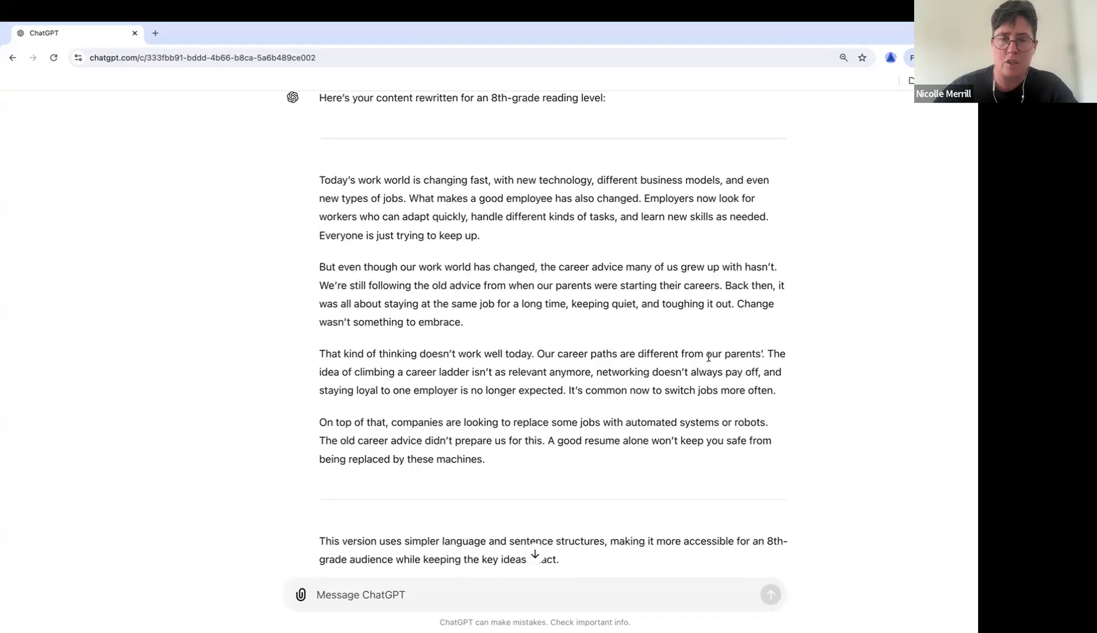
scroll(709, 357, "down", 2)
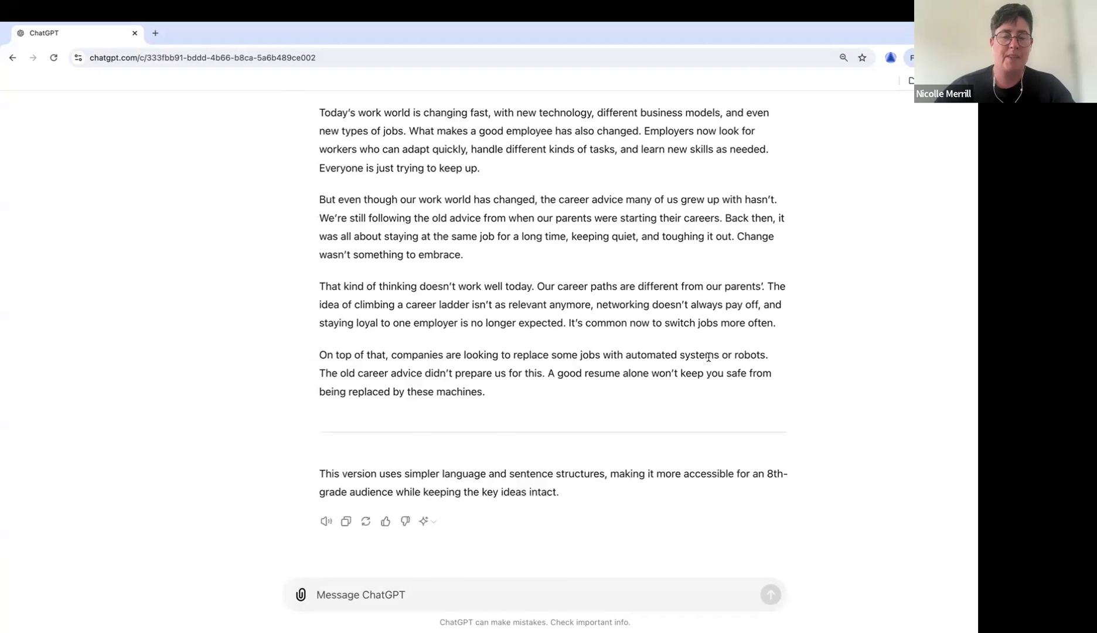